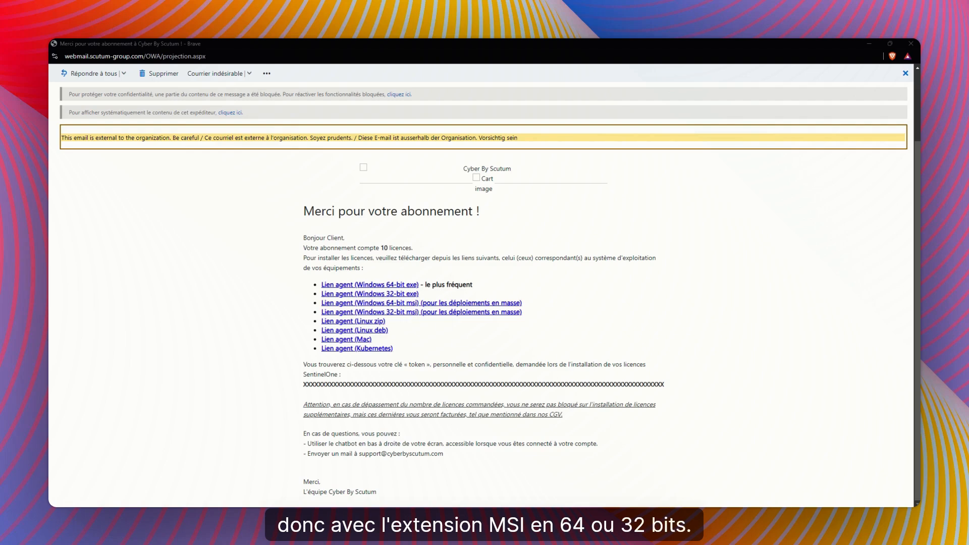
drag(306, 385, 330, 385)
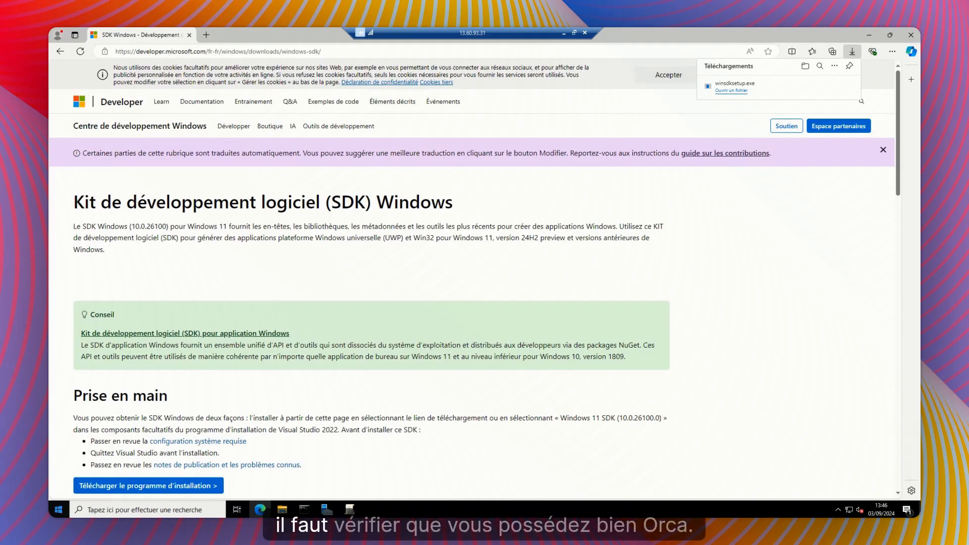
- Search the server for the orca application to check whether it is installed
click(145, 510)
text(orca)
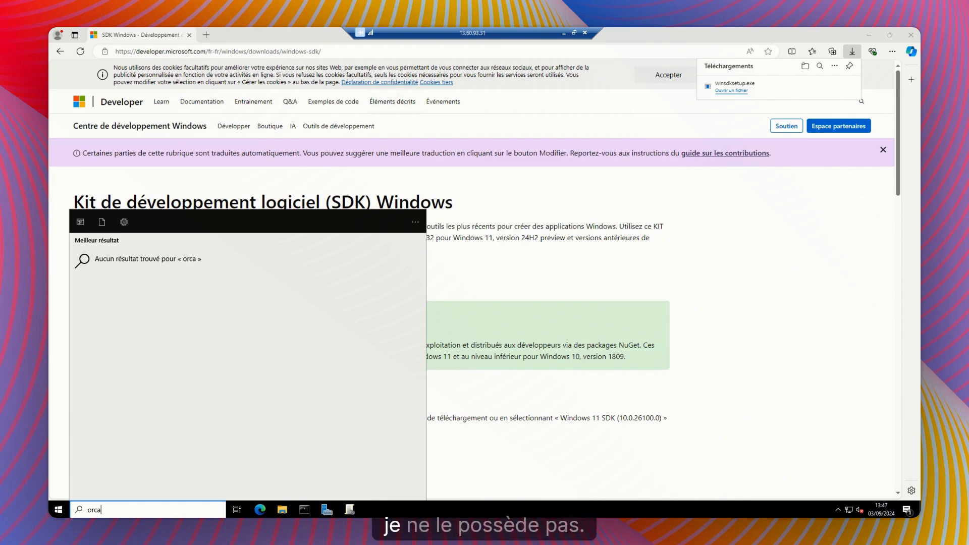
key(Escape)
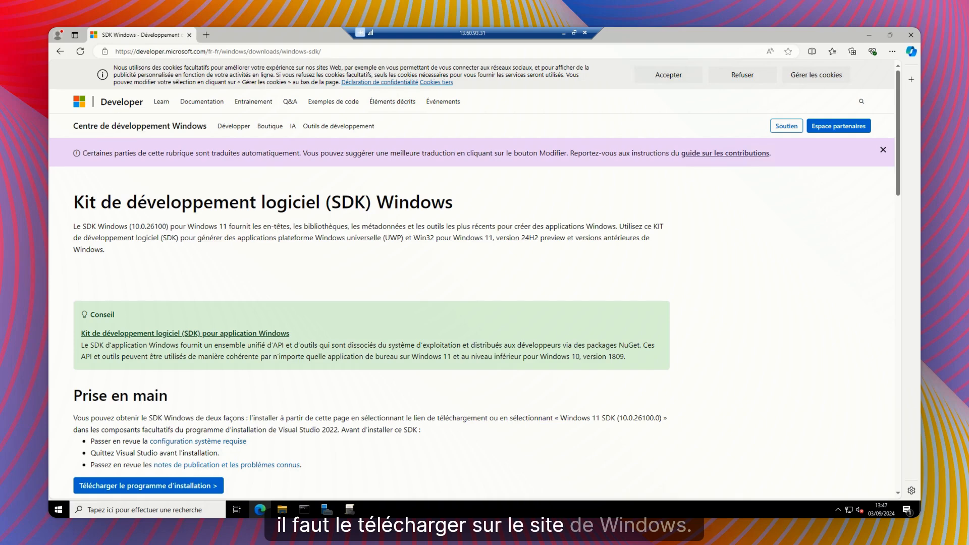
- Install Orca by running the Orca-x86_en-us package from Program Files (x86)\Windows Kits\10\bin\10.0.26100.0\x86
key(alt+Tab)
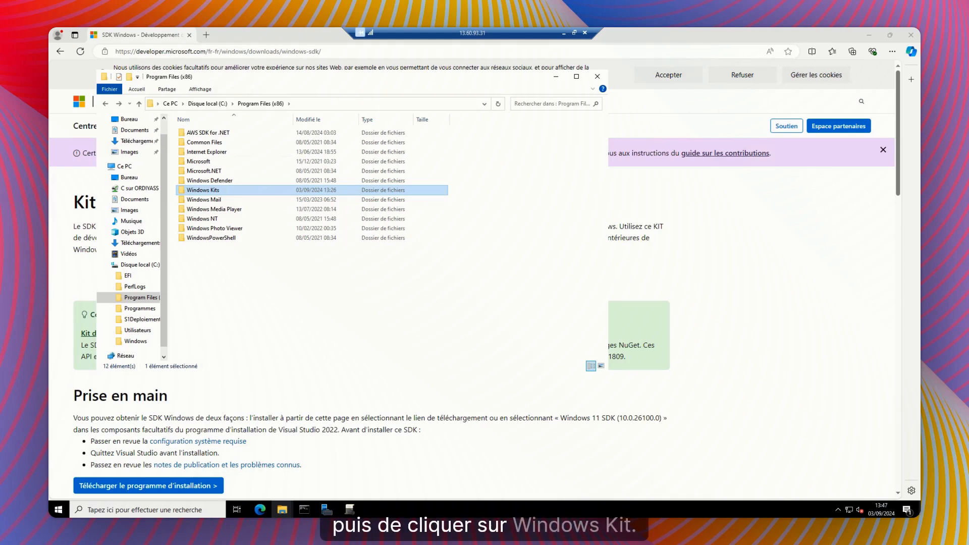
key(Return)
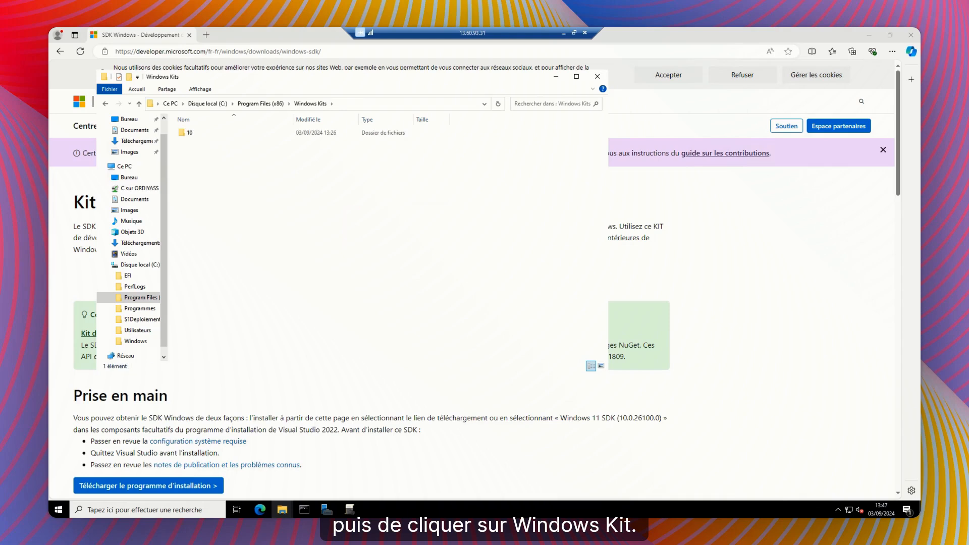
double_click(189, 133)
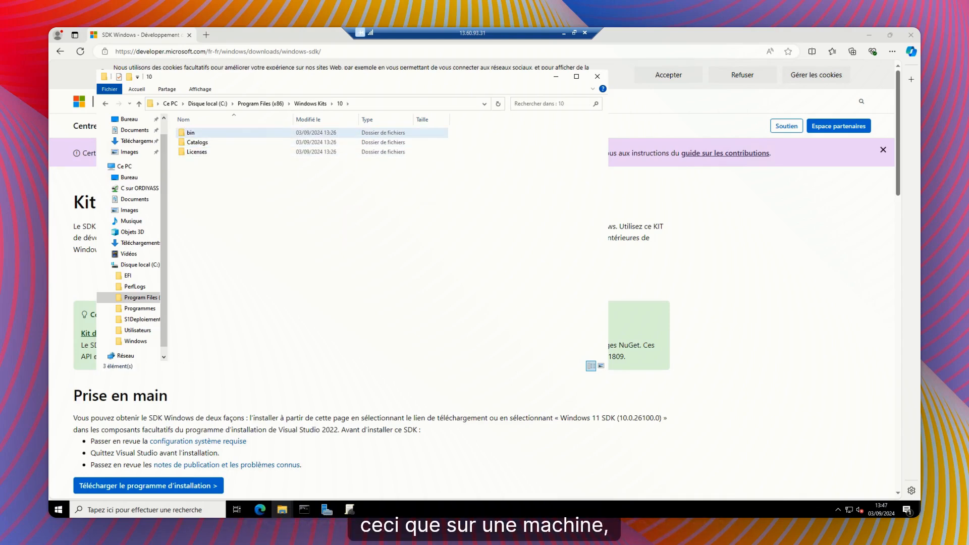
double_click(190, 133)
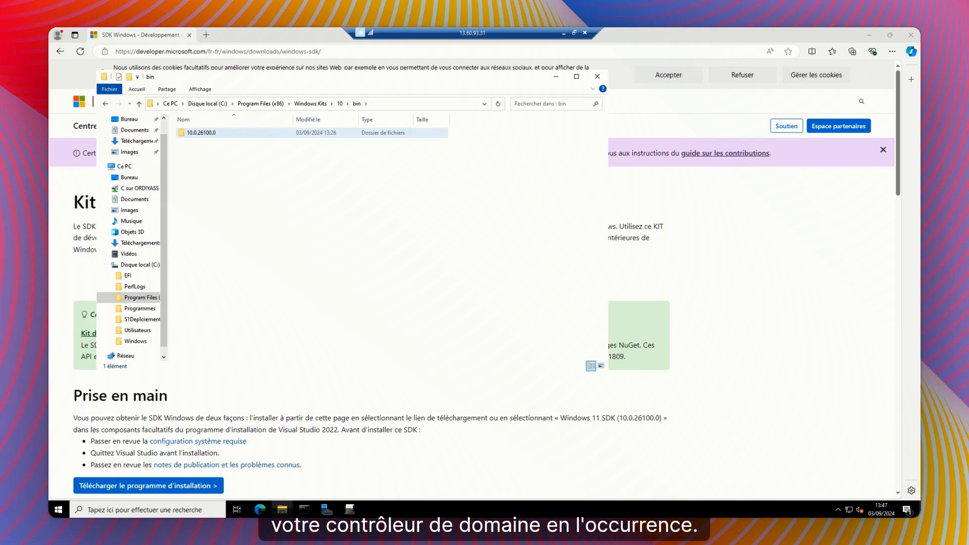
double_click(197, 132)
double_click(191, 133)
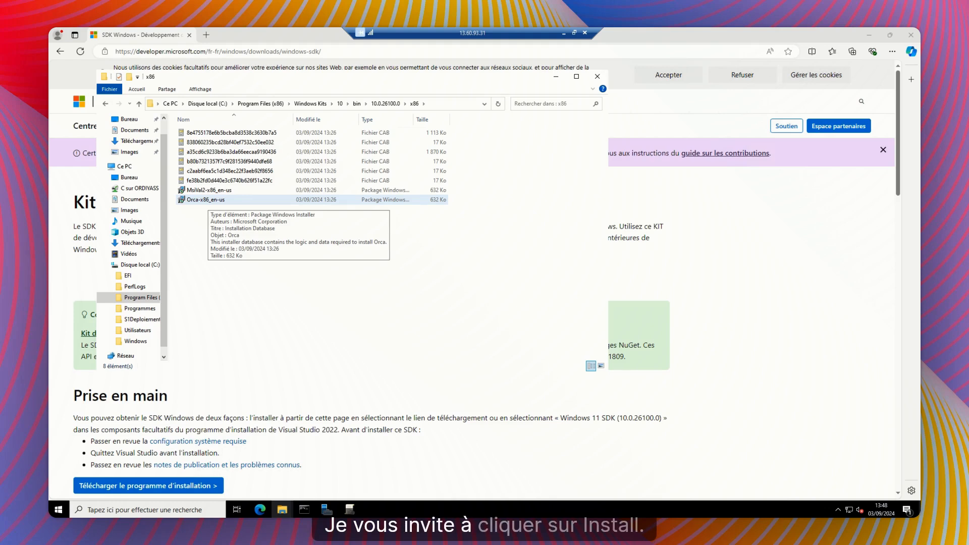
double_click(208, 200)
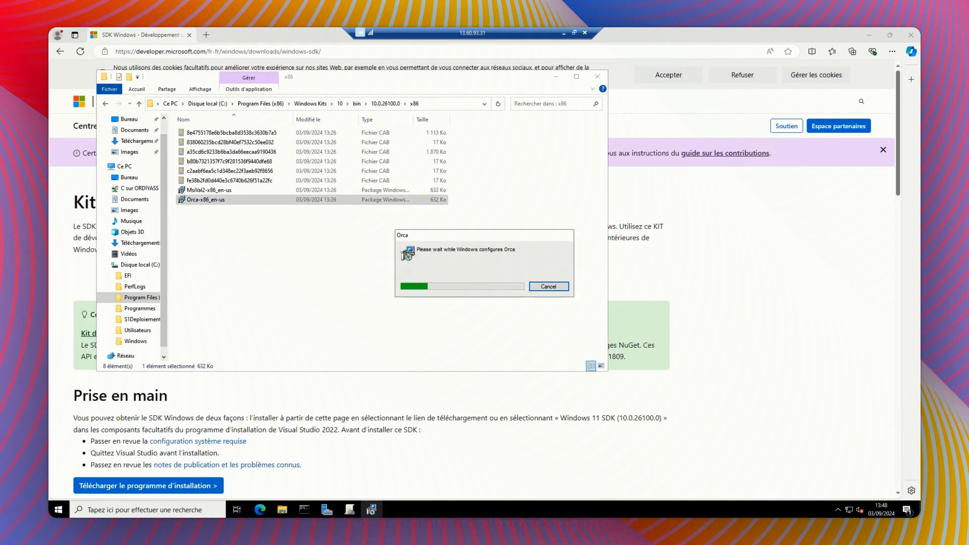
- Find the Orca application on the server and launch it
key(super)
text(orca)
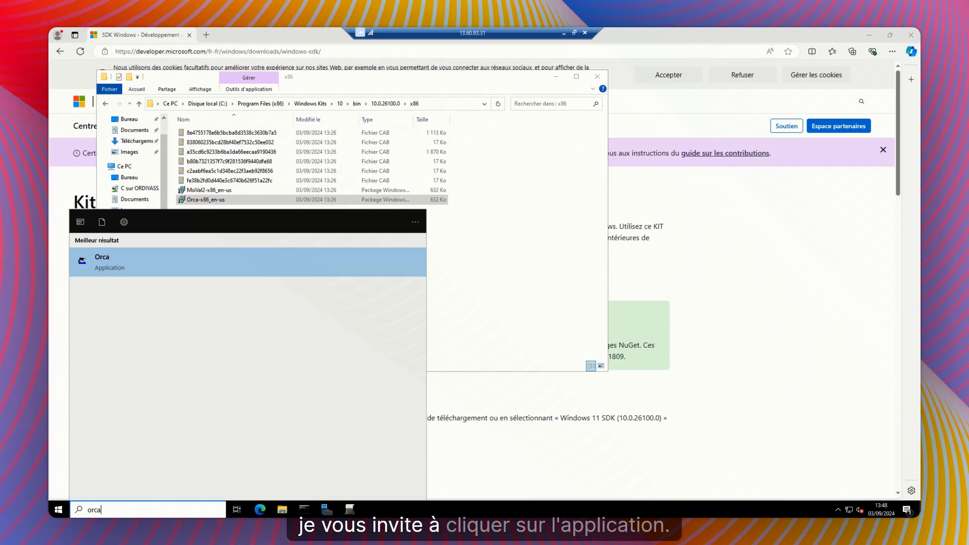
key(Return)
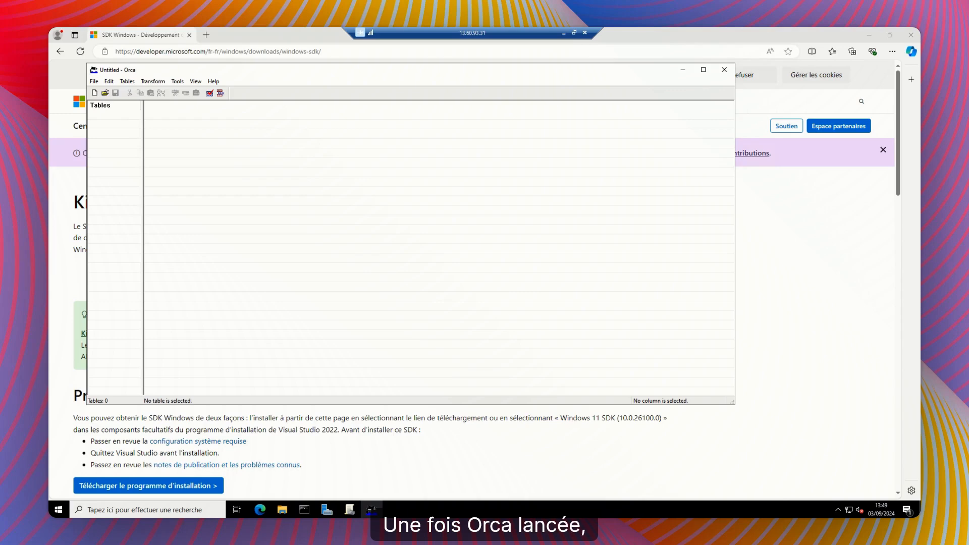
- Open the SentinelInstaller_windows_64bit_v23_3_3_264 (1).msi package from the S1Deploiement folder on the C: drive in Orca
click(94, 82)
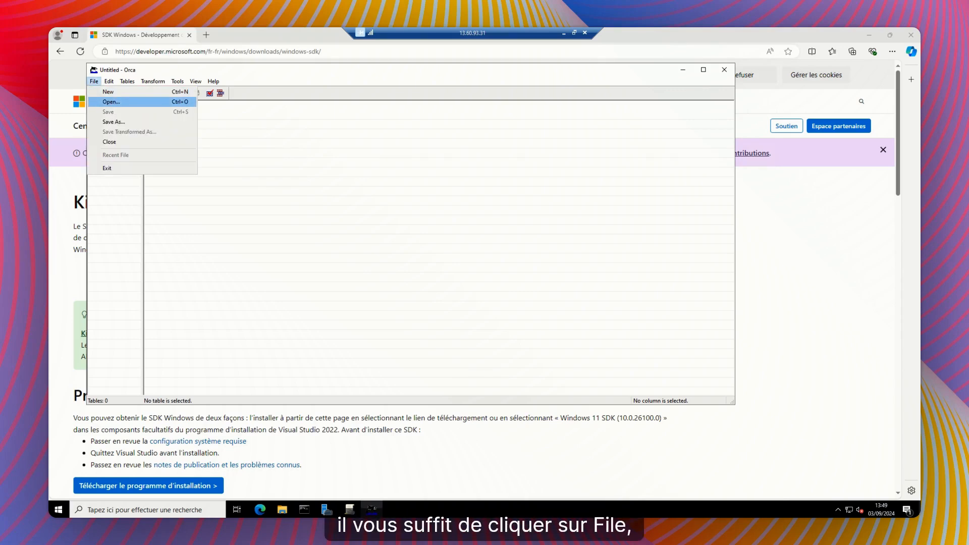
click(111, 102)
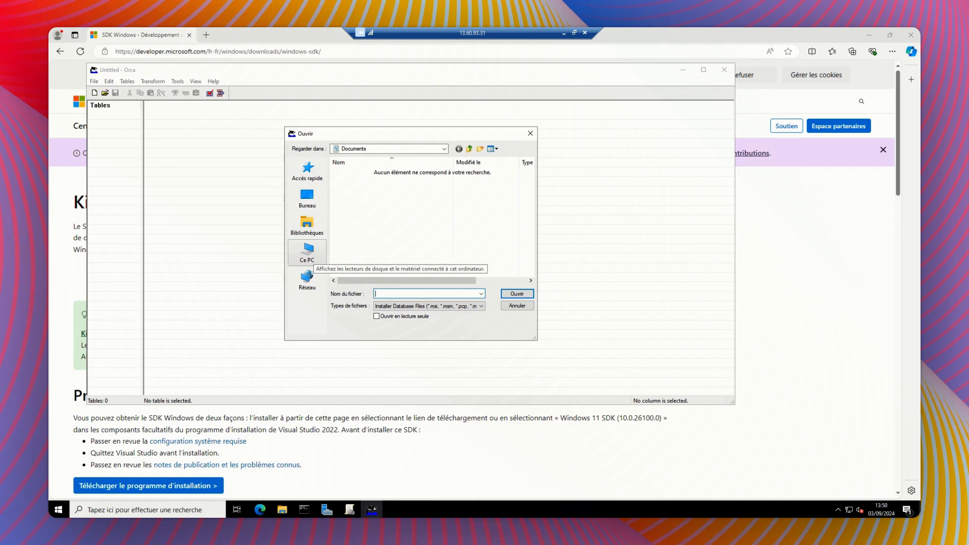
click(307, 252)
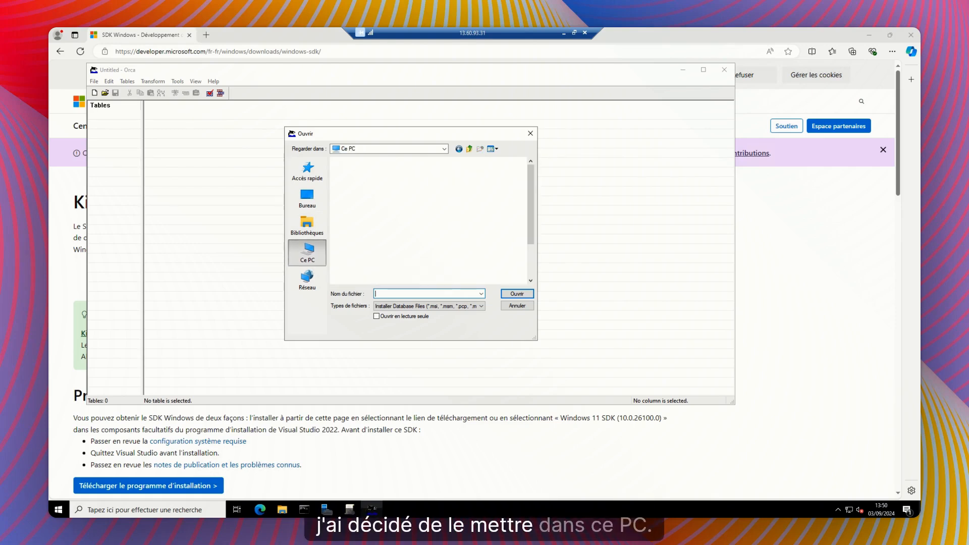
scroll(395, 212, down, 3)
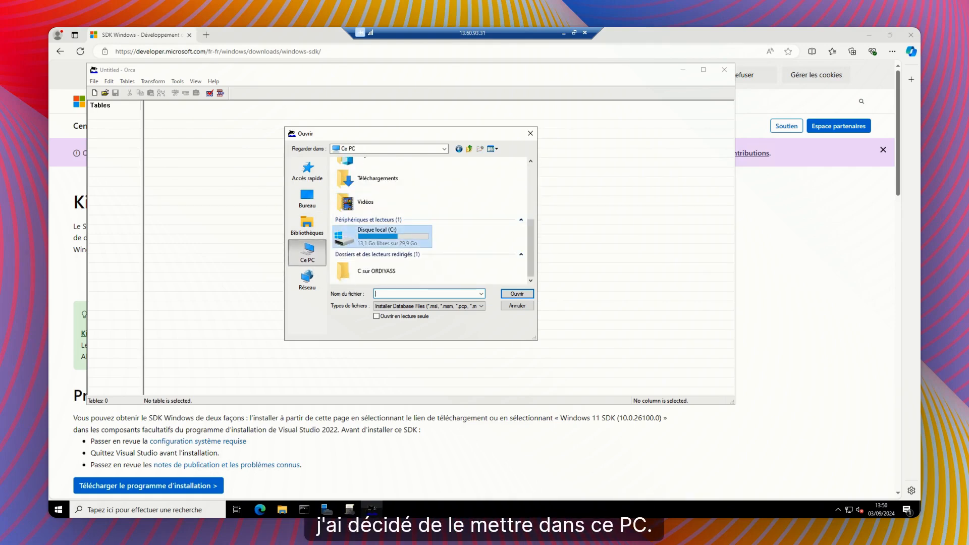
double_click(393, 230)
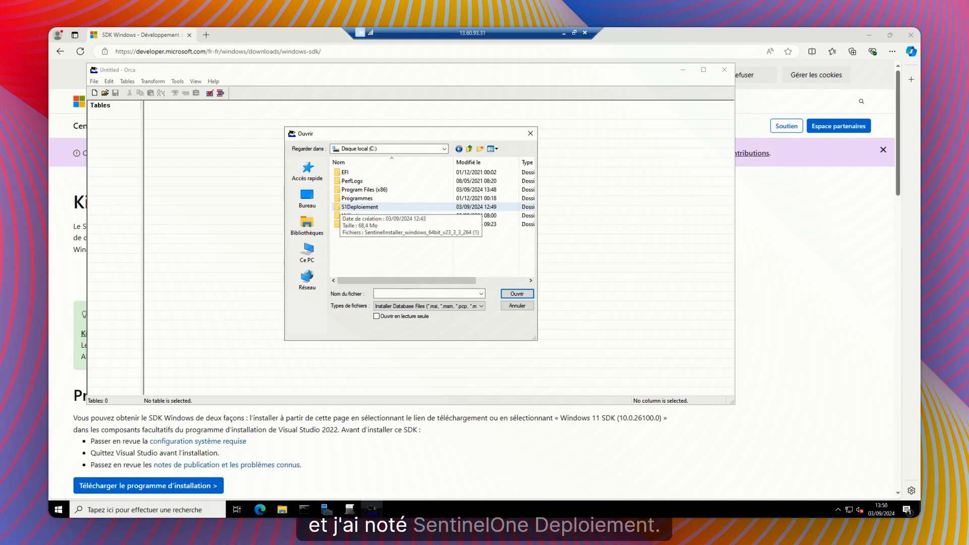
double_click(359, 206)
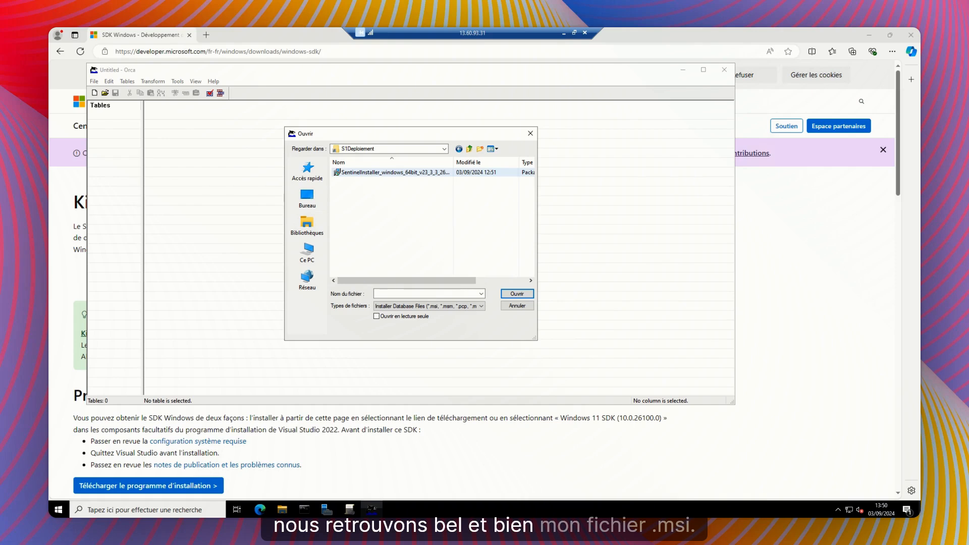
double_click(392, 172)
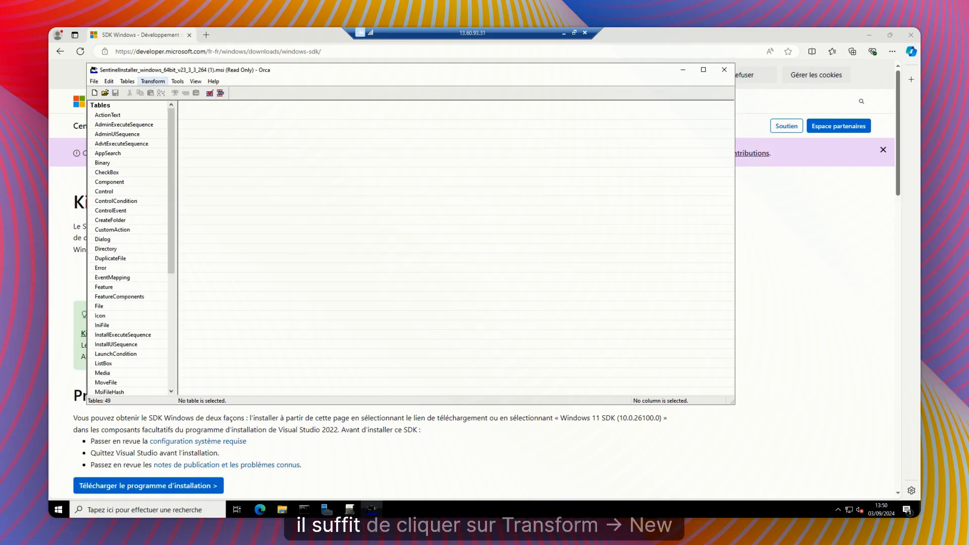
- Start a new transform for the installer and add a row with the property name SITE_TOKEN to the Property table
click(153, 81)
click(171, 91)
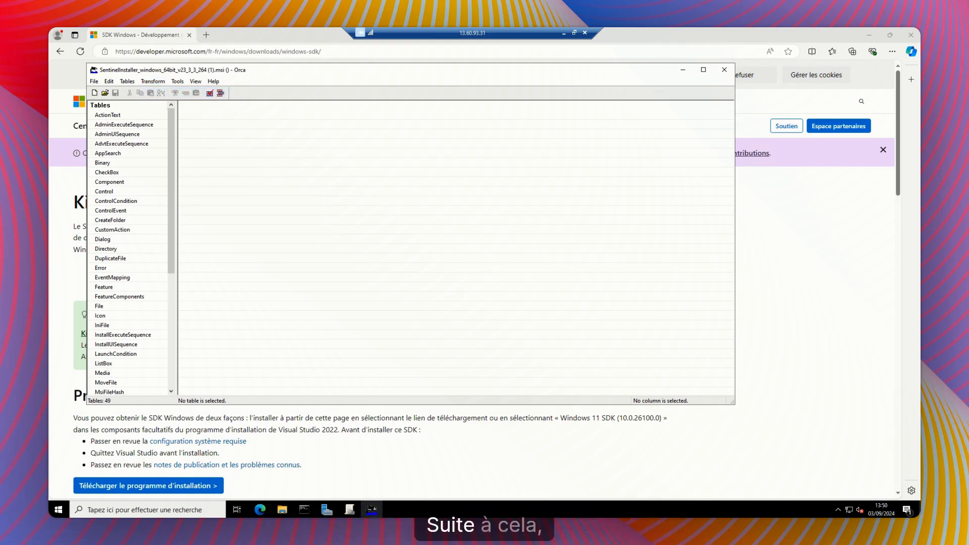
scroll(128, 252, down, 2)
scroll(129, 248, down, 4)
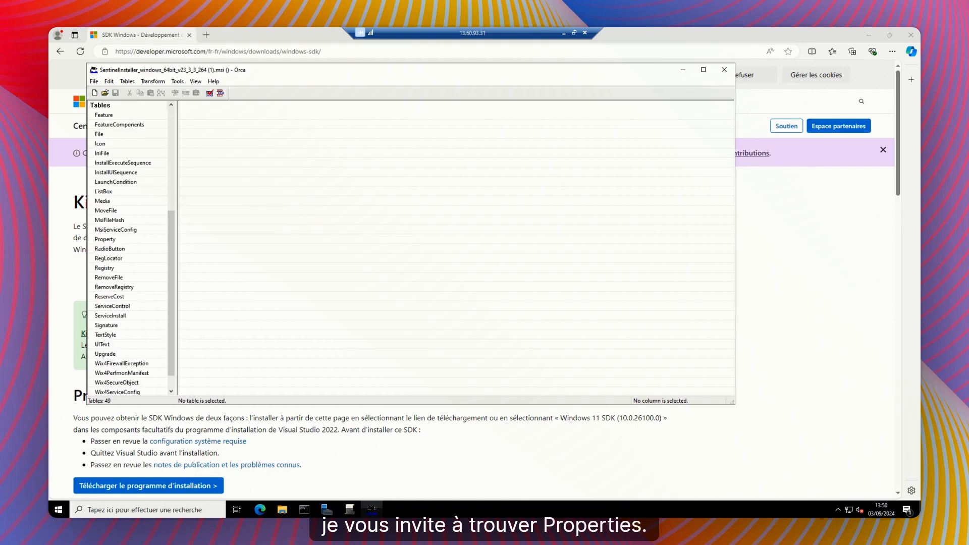
click(105, 239)
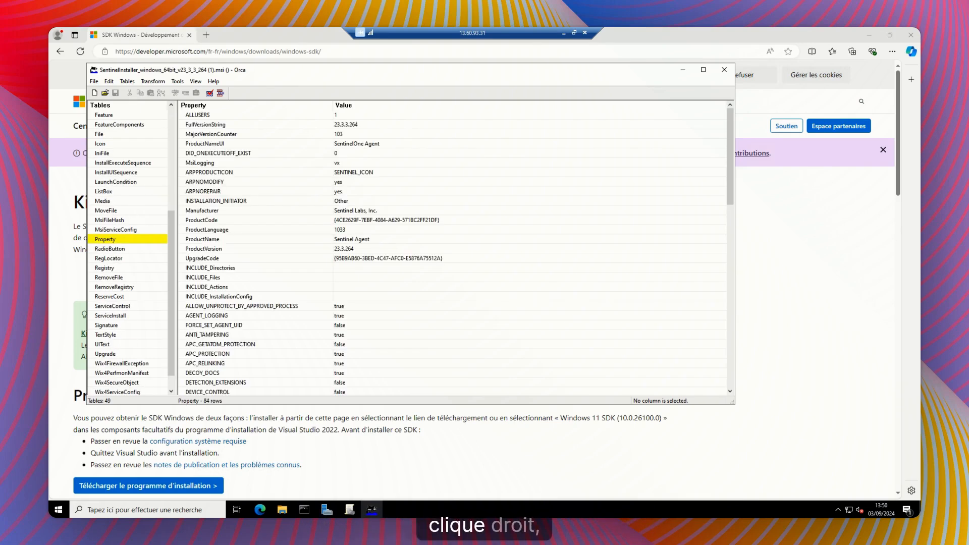
right_click(255, 127)
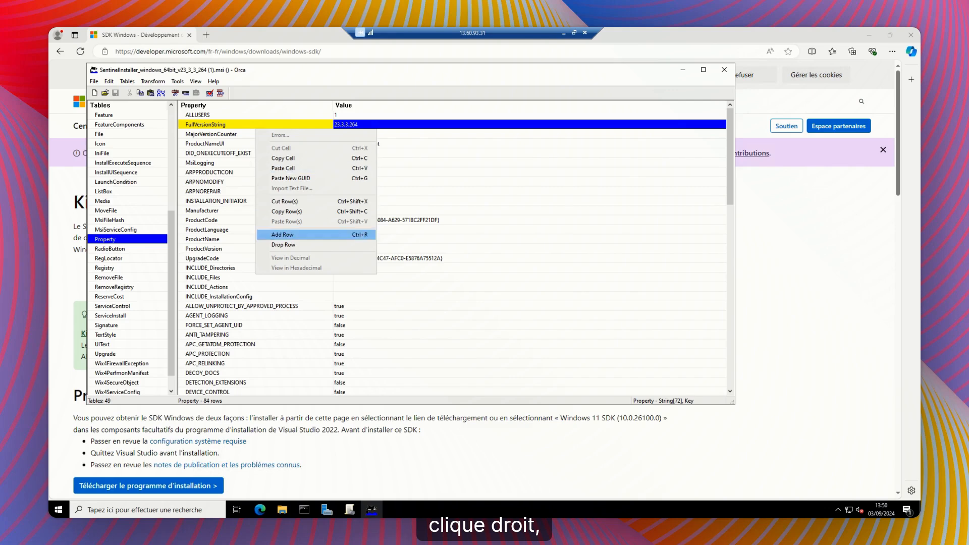
click(283, 234)
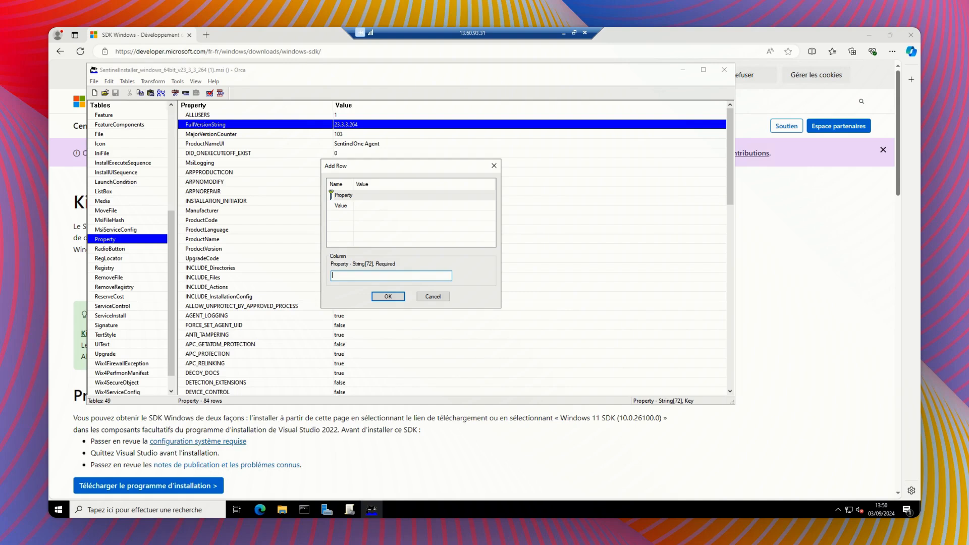
text(SITE_TOKEN)
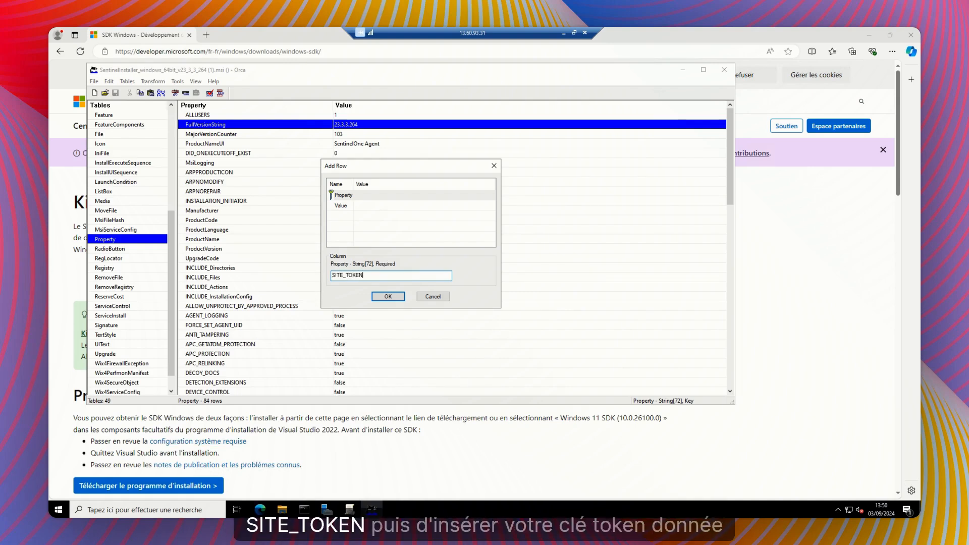
key(Return)
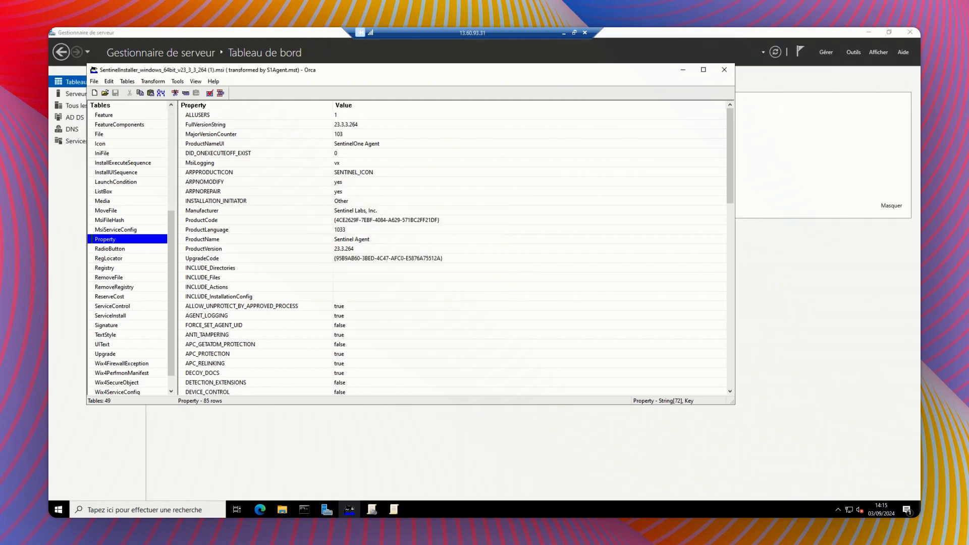
- Generate the transform file from the modified SentinelOne installer package
click(152, 81)
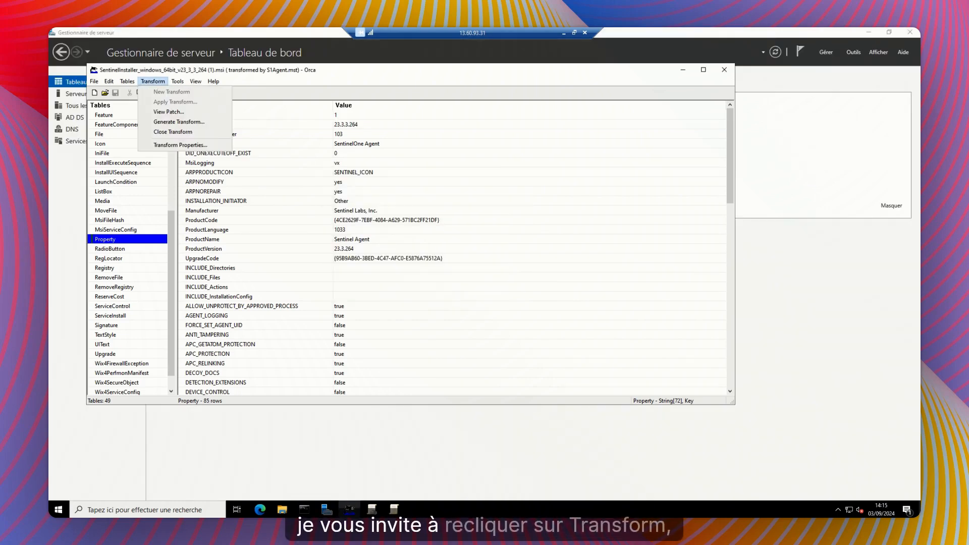
click(179, 122)
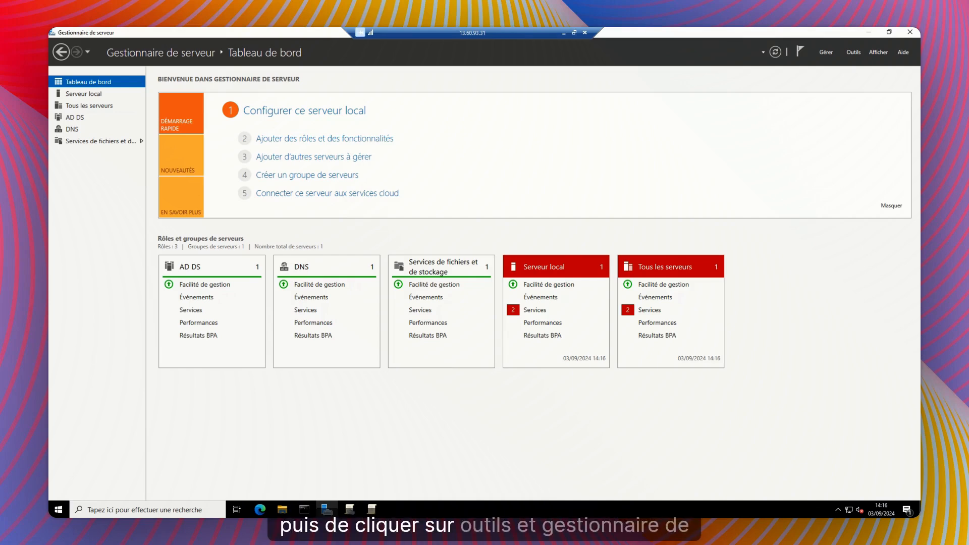
- From Server Manager, open Group Policy Management, create a GPO named test linked to the interne.cbs.com domain, and expand that domain
click(853, 52)
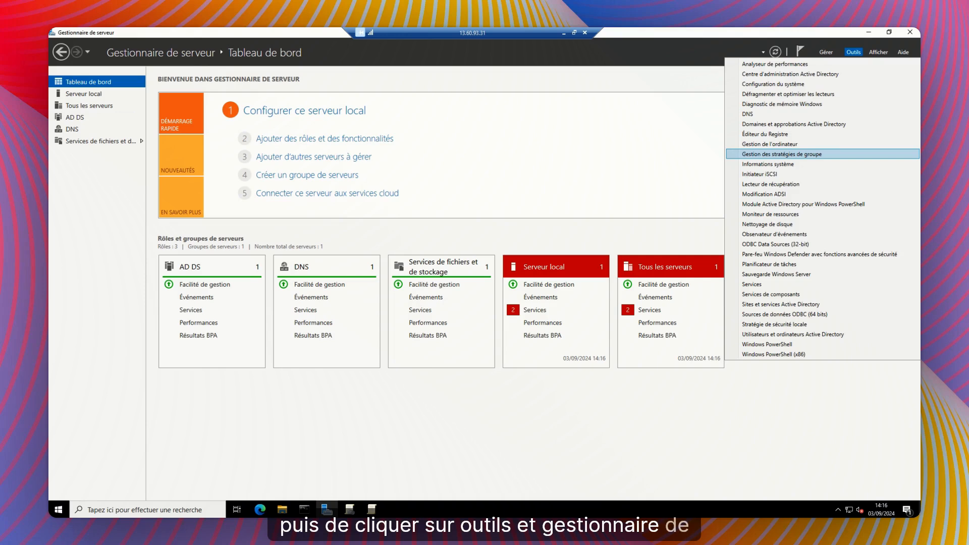
click(781, 153)
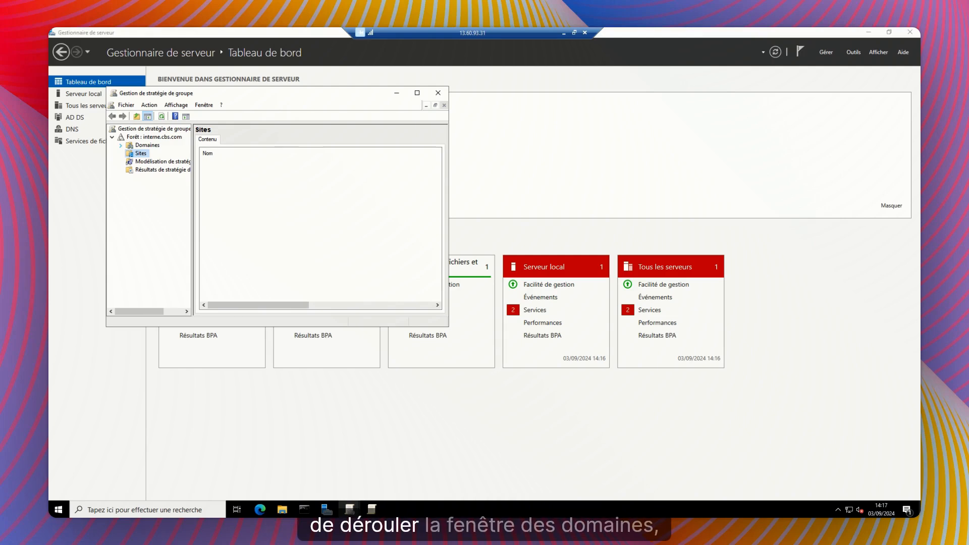
click(120, 145)
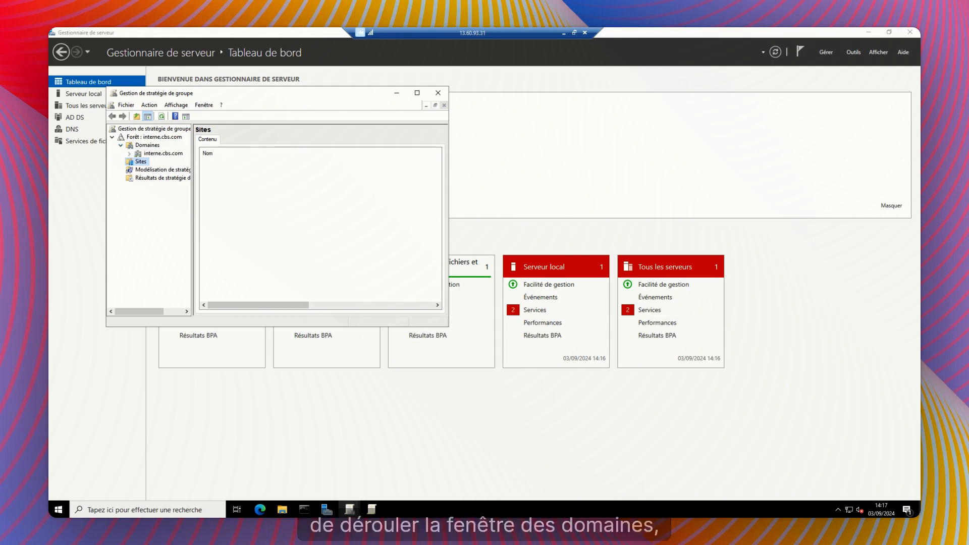
right_click(148, 154)
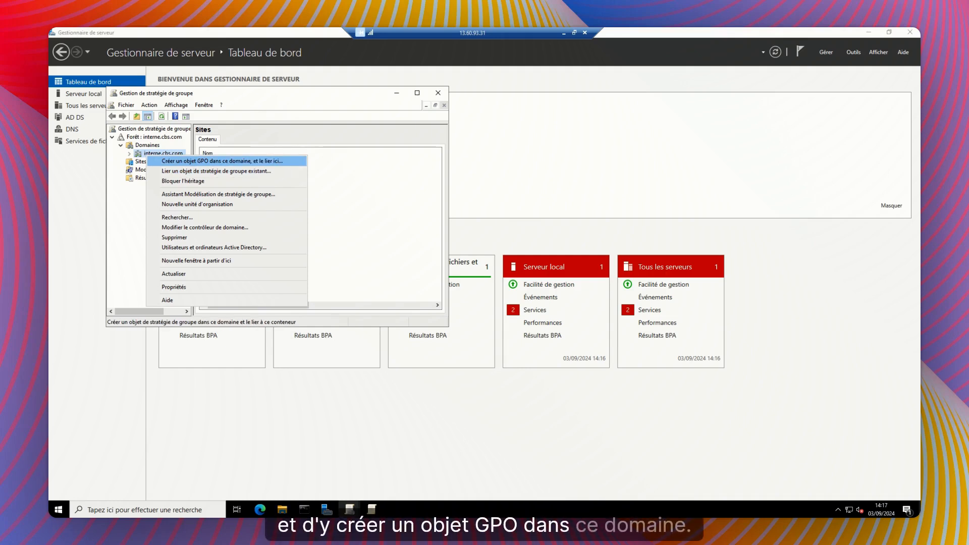
click(222, 161)
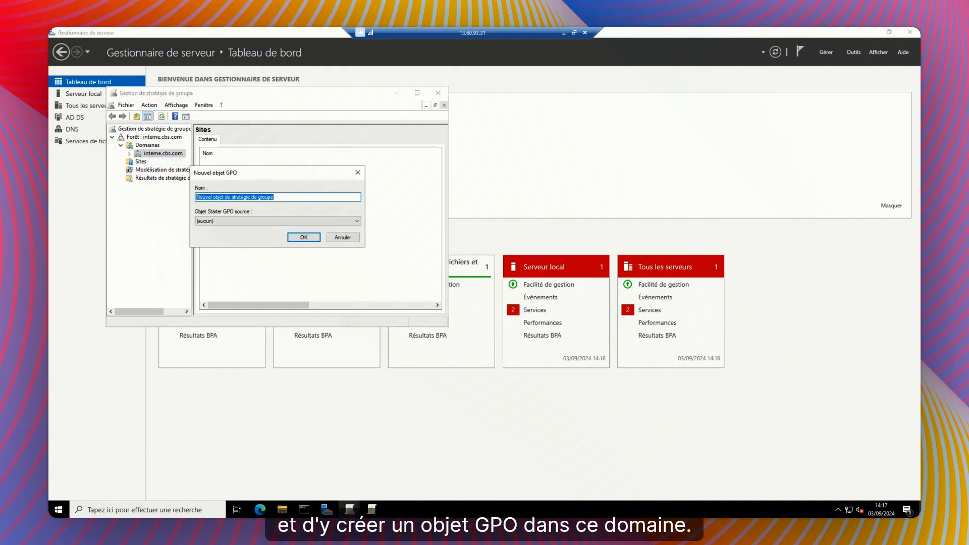
text(test)
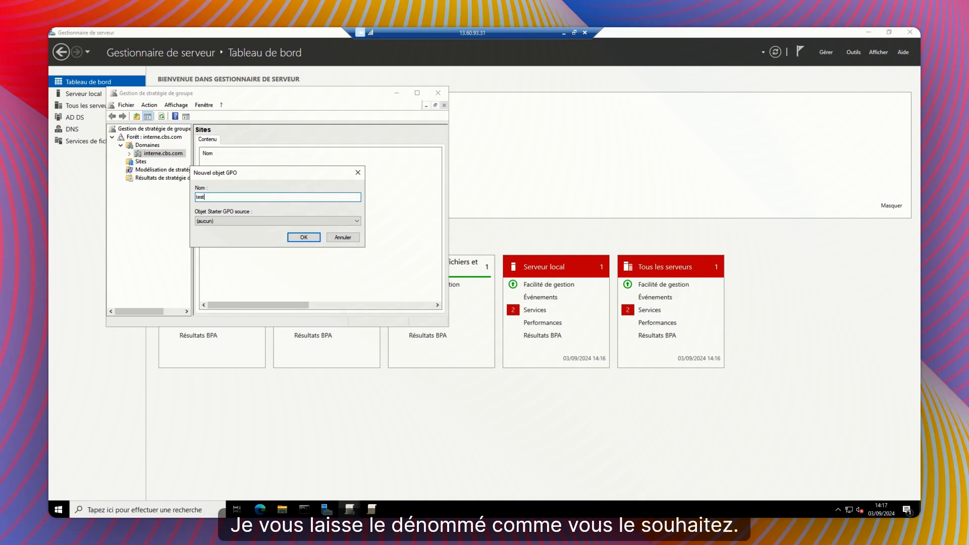
key(Return)
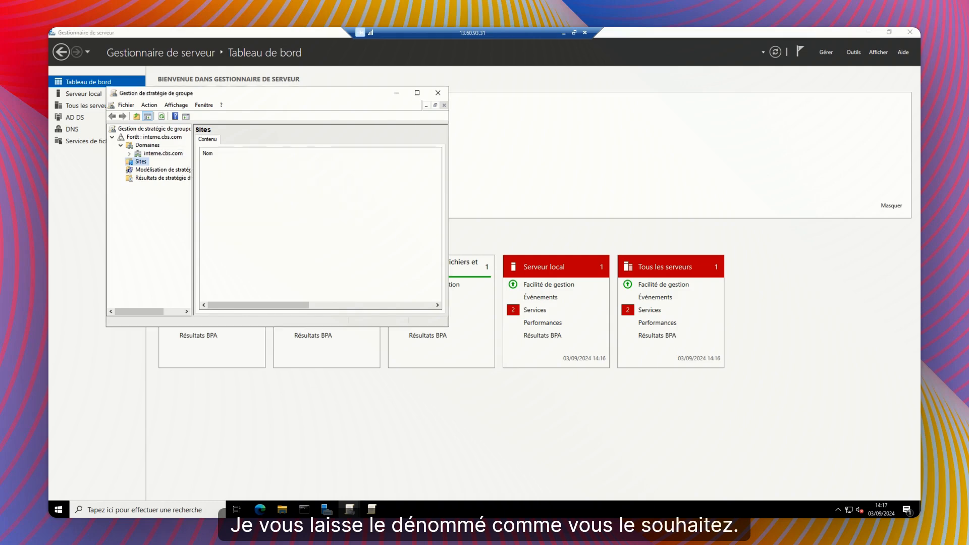
click(129, 153)
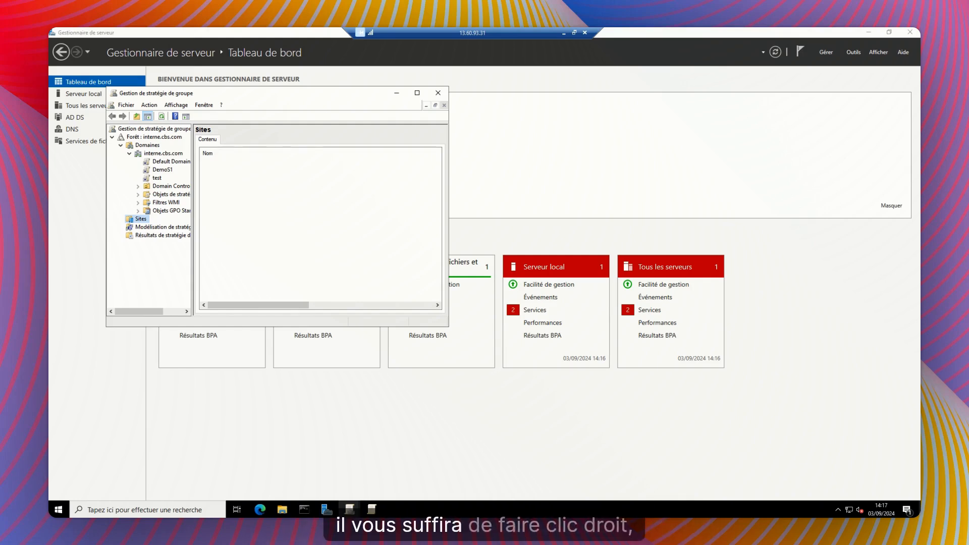
- Open the test GPO for editing and expand the software settings (Paramètres du logiciel) under the computer configuration's Stratégies
right_click(156, 178)
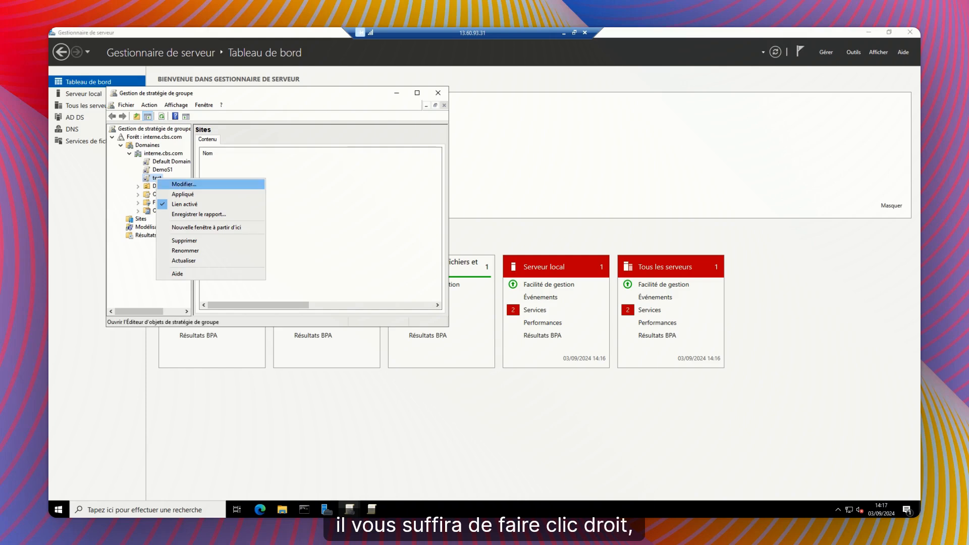
click(184, 184)
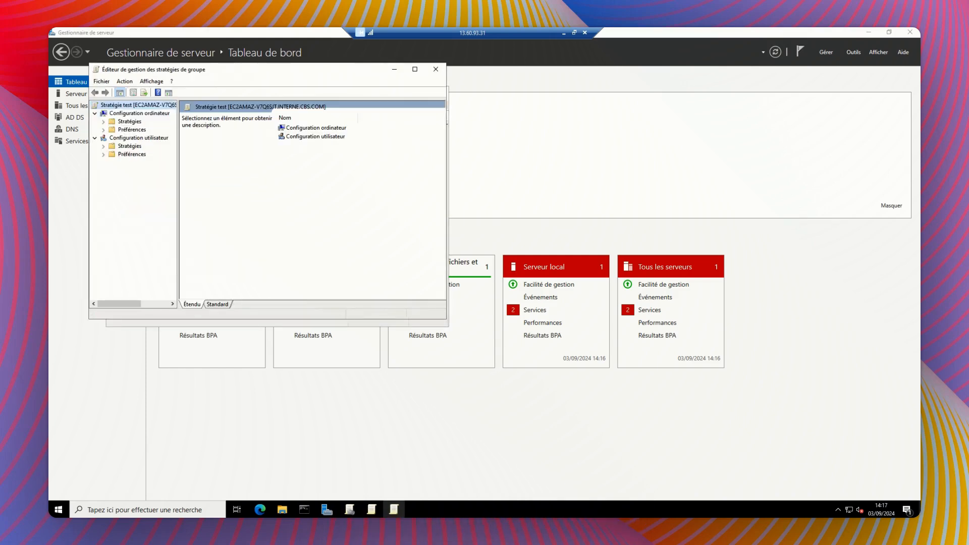
click(315, 128)
double_click(316, 128)
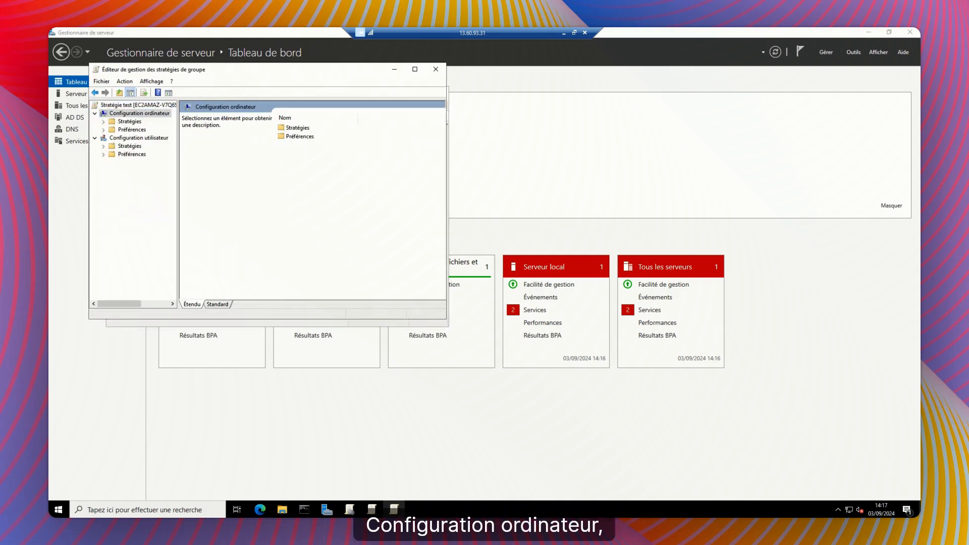
double_click(304, 128)
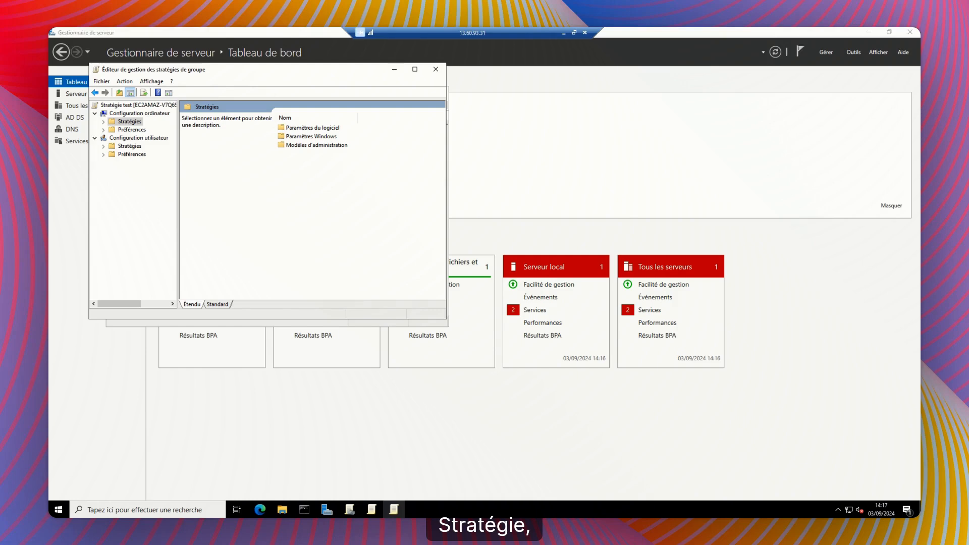
double_click(312, 128)
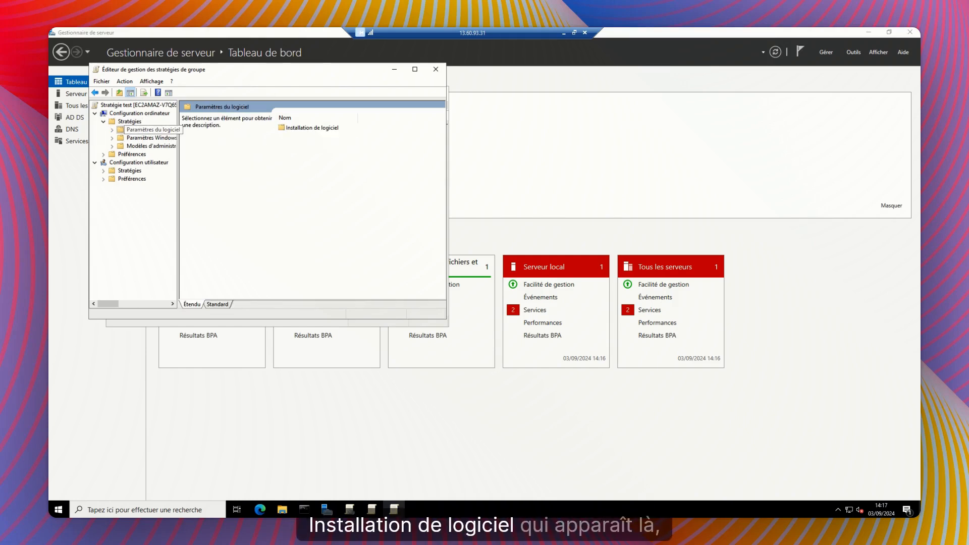
click(112, 129)
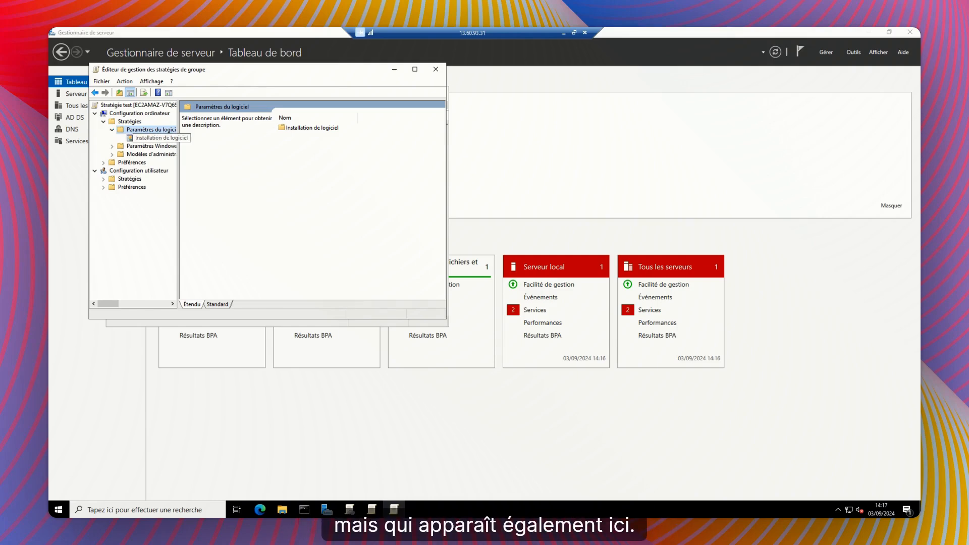
- Add a software installation package from SentinelInstaller_windows_64bit_v23_3_3_264 (1) in S1Deploiement, accept the local path, and choose the Avancé deployment type
right_click(145, 139)
mouse_move(171, 145)
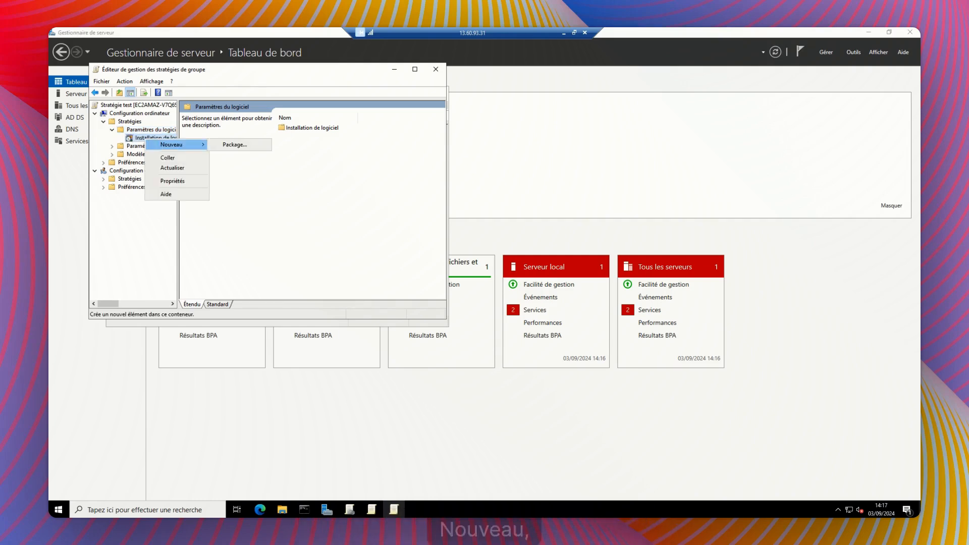
click(235, 145)
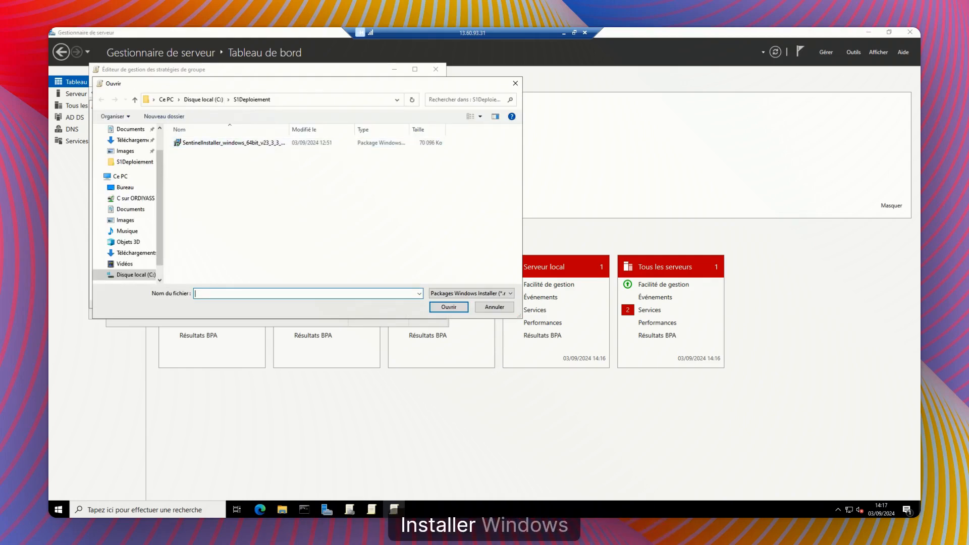
click(233, 143)
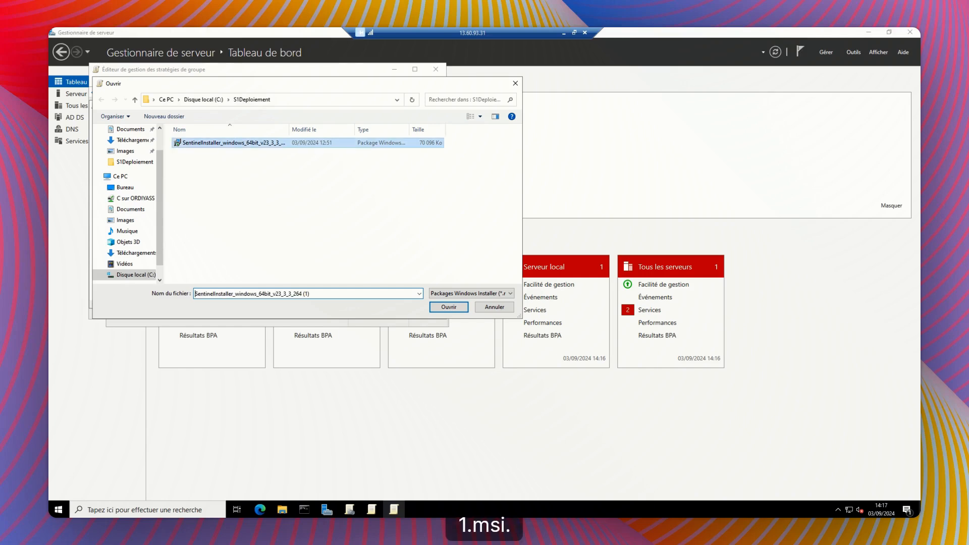
click(449, 307)
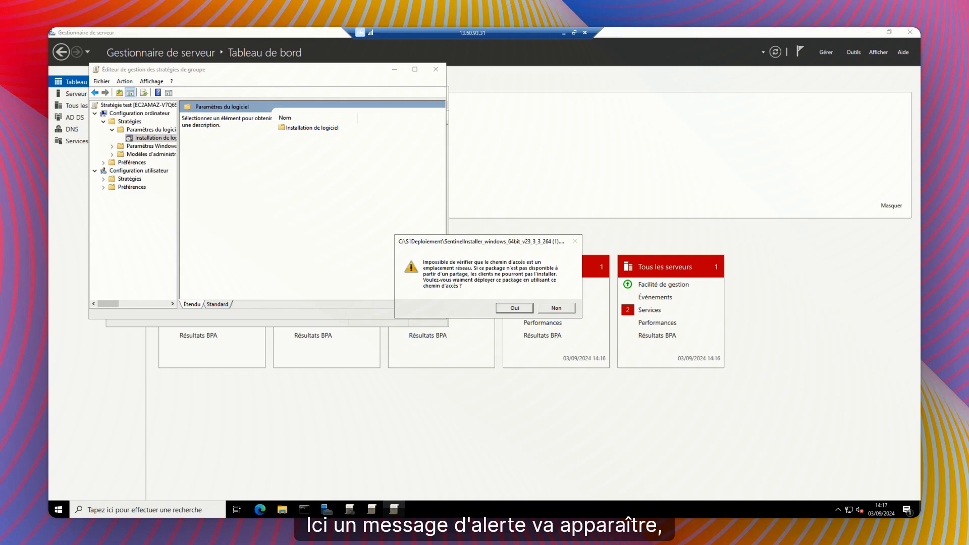
click(514, 307)
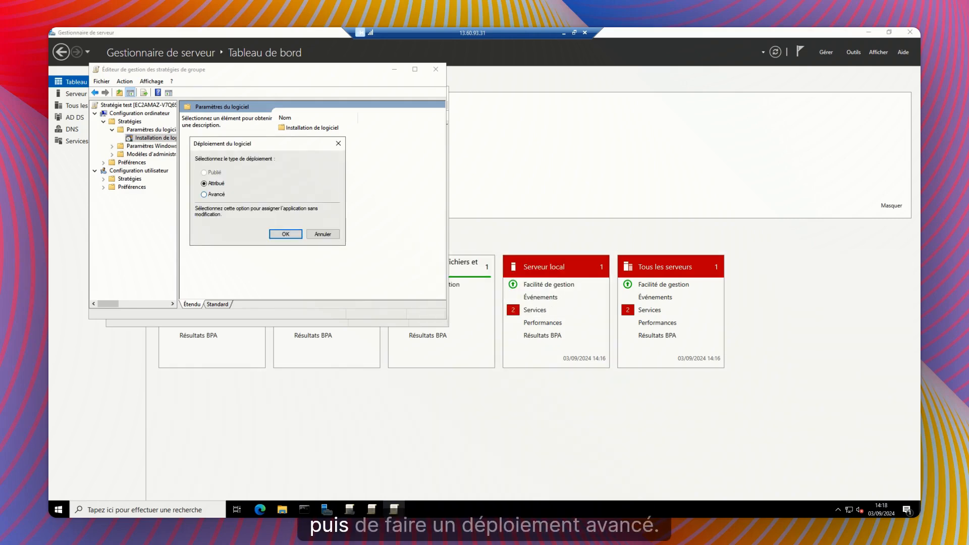
click(205, 194)
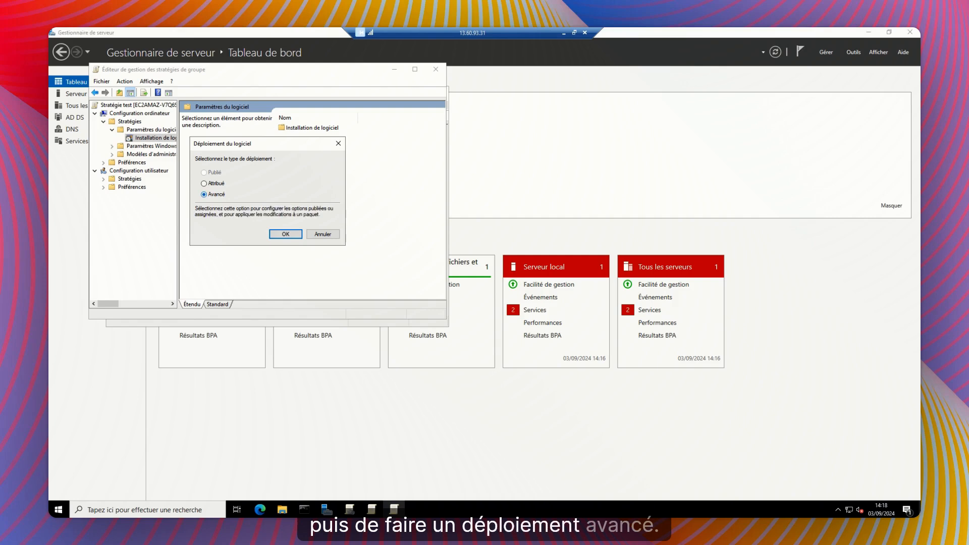
click(285, 234)
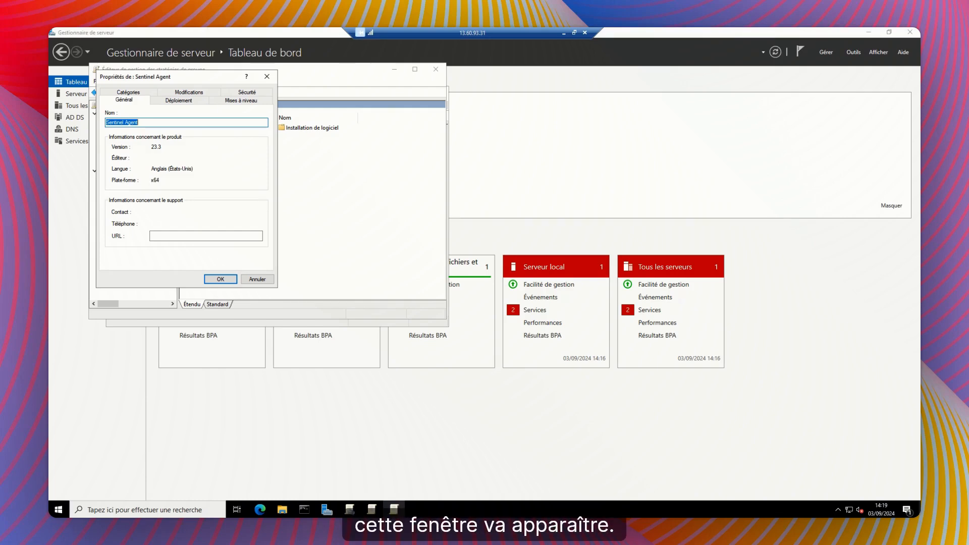
- Add the S1Agent.mst transform from the S1Deploiement folder to the Sentinel Agent package's modifications and confirm its properties
click(188, 93)
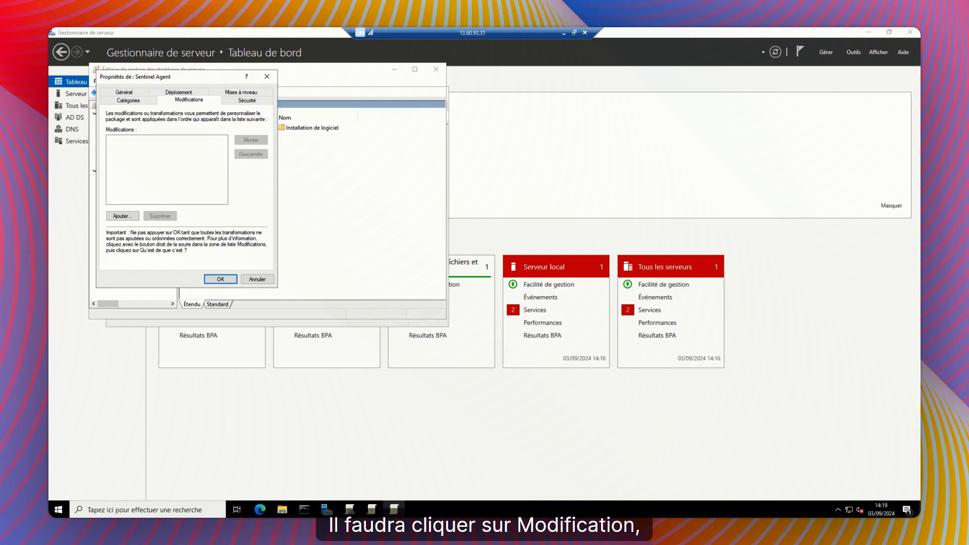
click(123, 216)
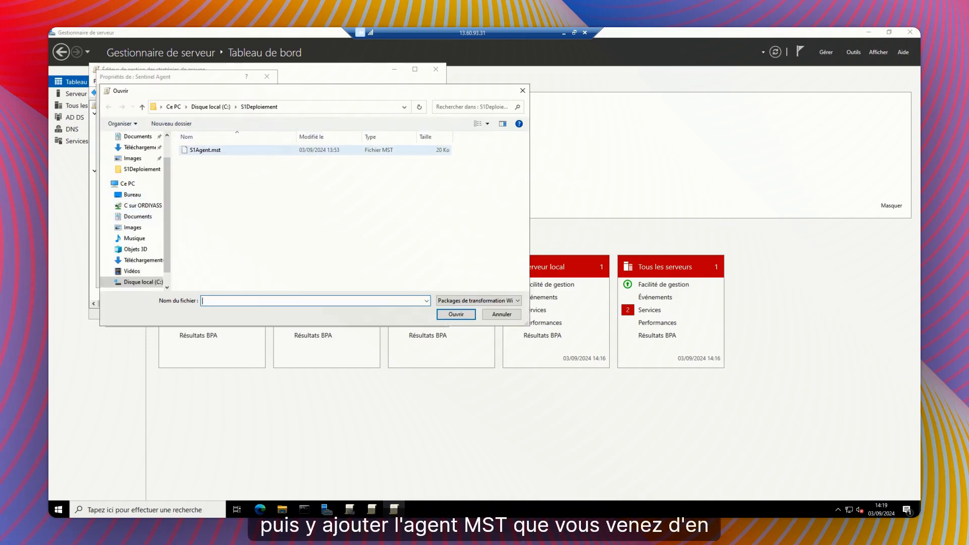
click(249, 149)
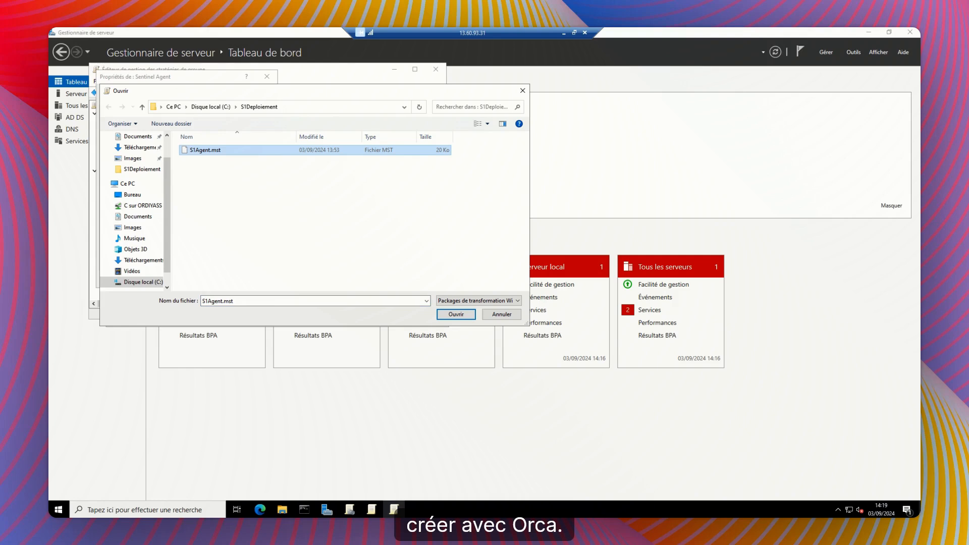
click(456, 314)
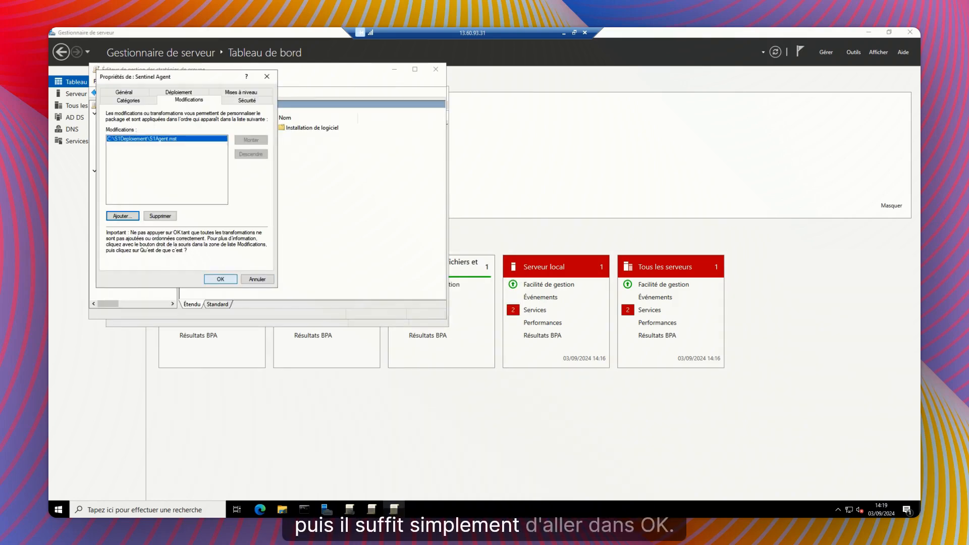
click(220, 279)
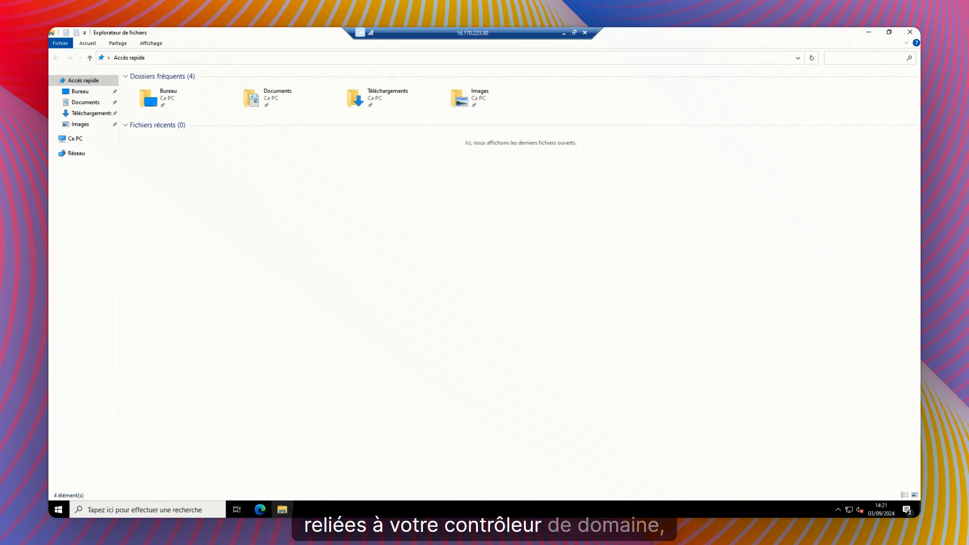
- On the domain-joined machine, run gpupdate /force in a command prompt and show the hidden notification-area icons to check for the agent
key(super+r)
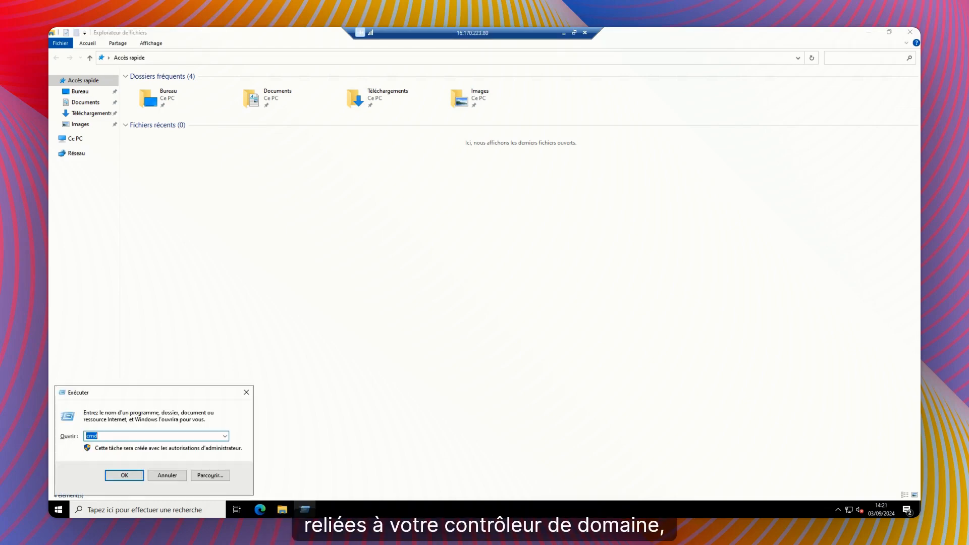
key(Return)
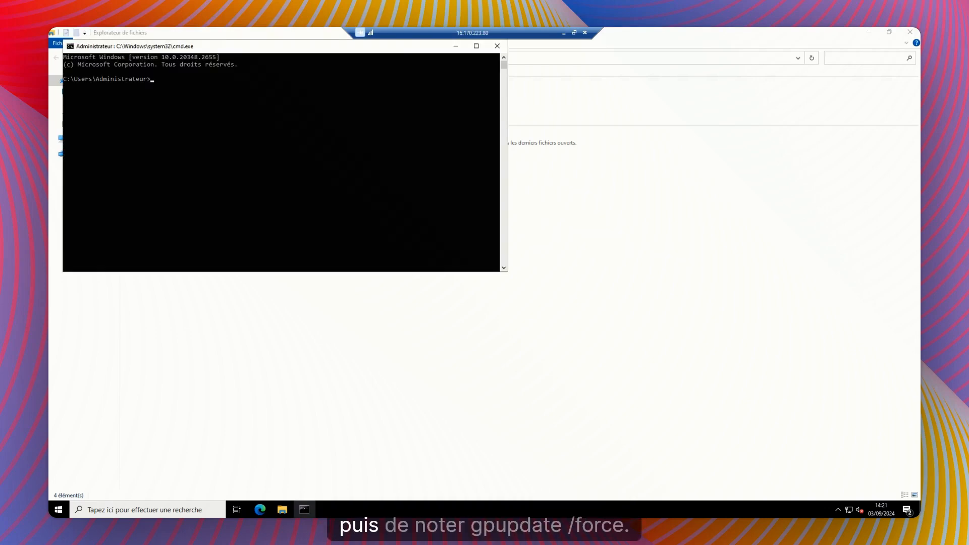
text(g)
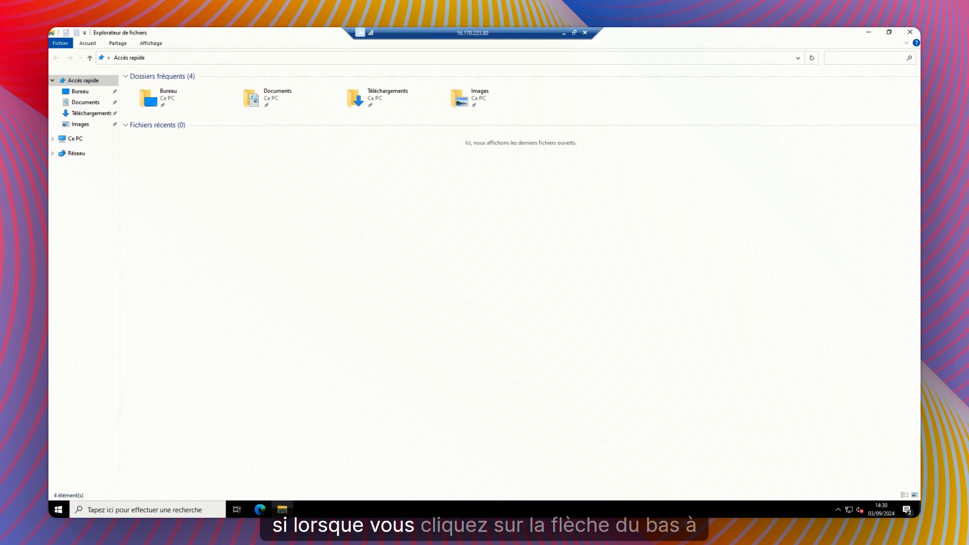
click(837, 510)
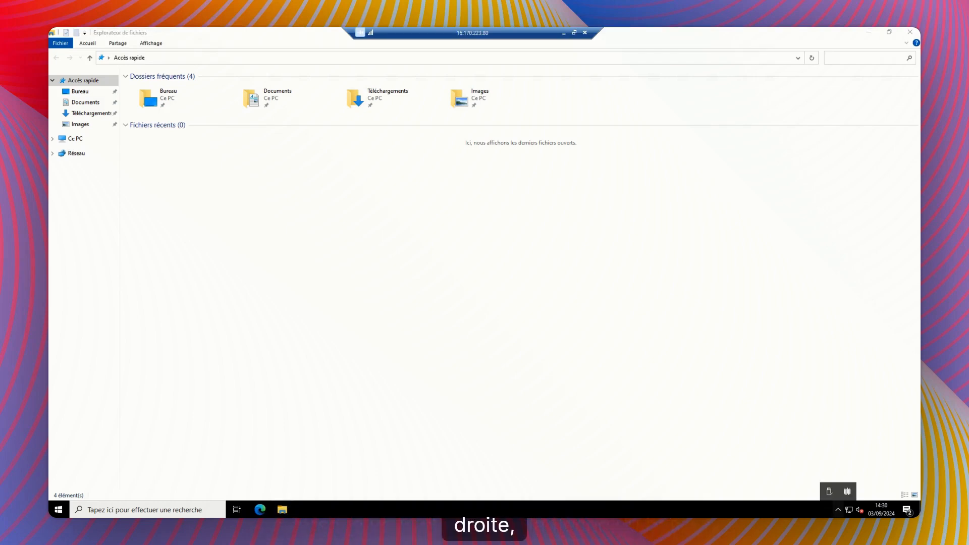